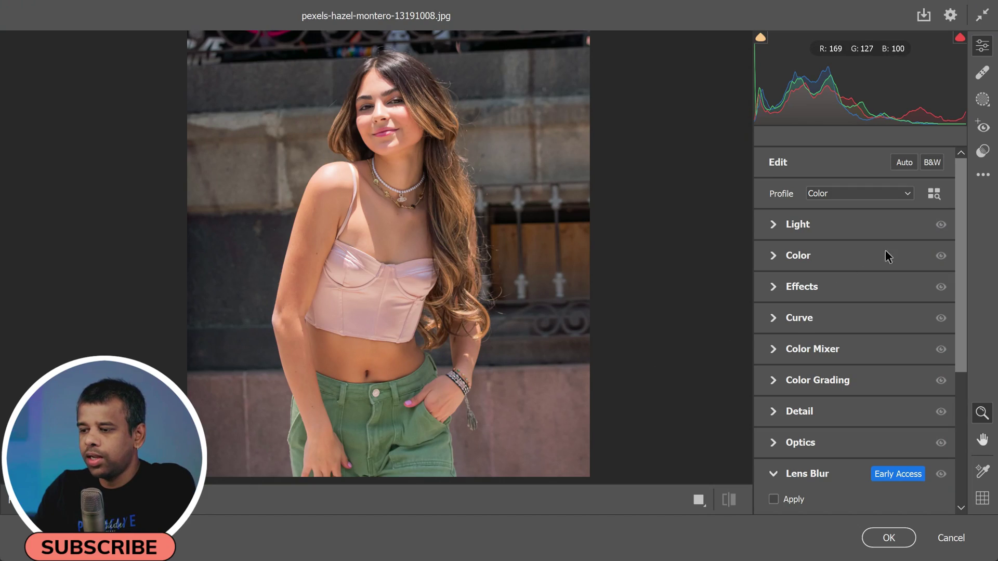
Enable Lens Blur on the portrait, softening the background wall at Blur Amount 50.
scroll(960, 401, "down", 5)
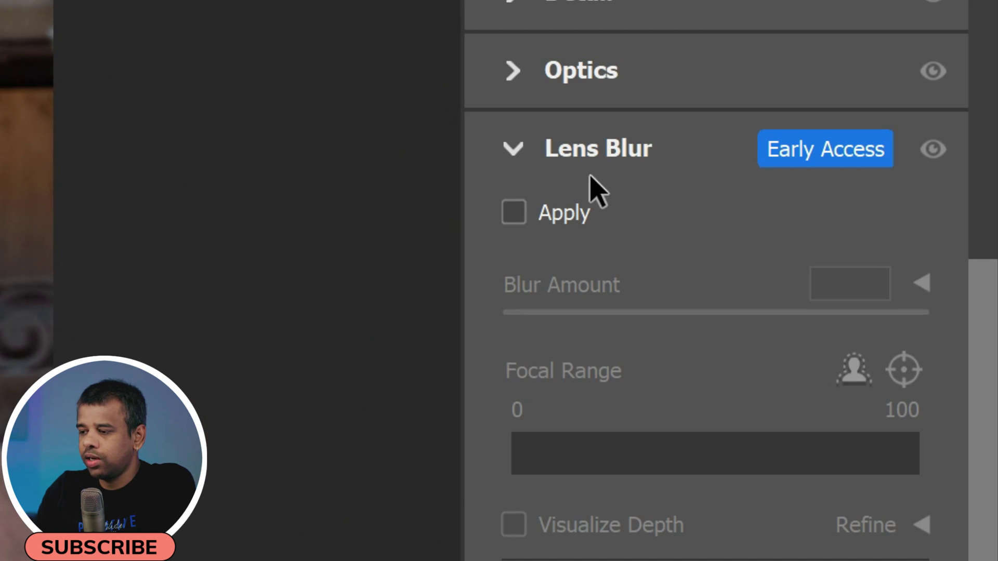
left_click(774, 273)
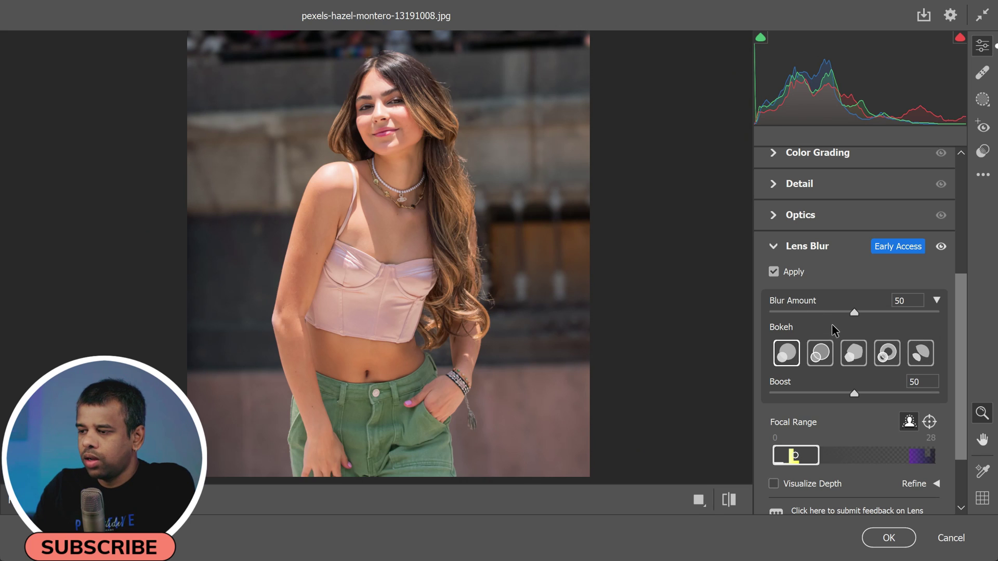
Lower Blur Amount to 70 and, after trying other bokeh shapes, settle on 5-Blade.
left_click_drag(854, 312, 953, 337)
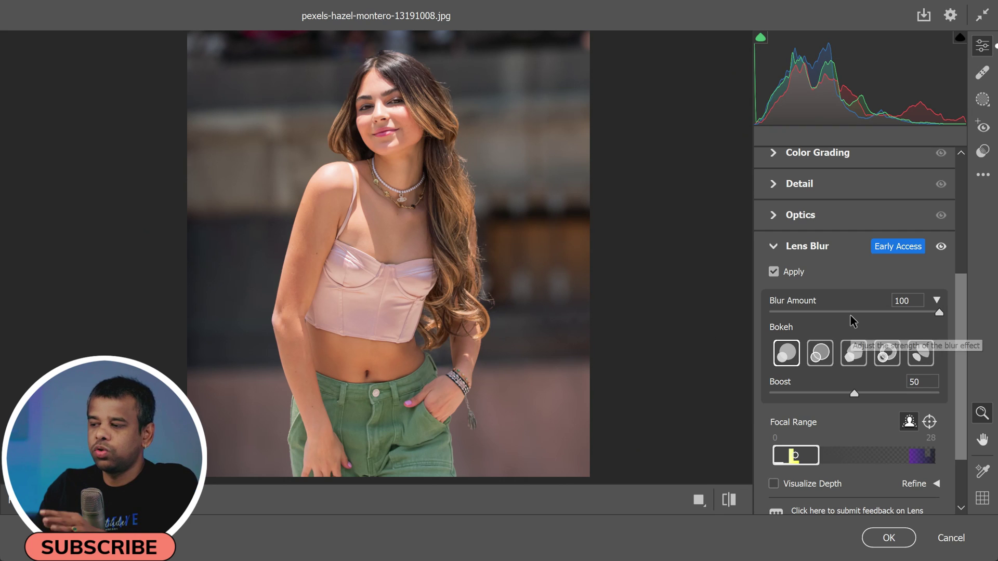
left_click_drag(883, 313, 889, 312)
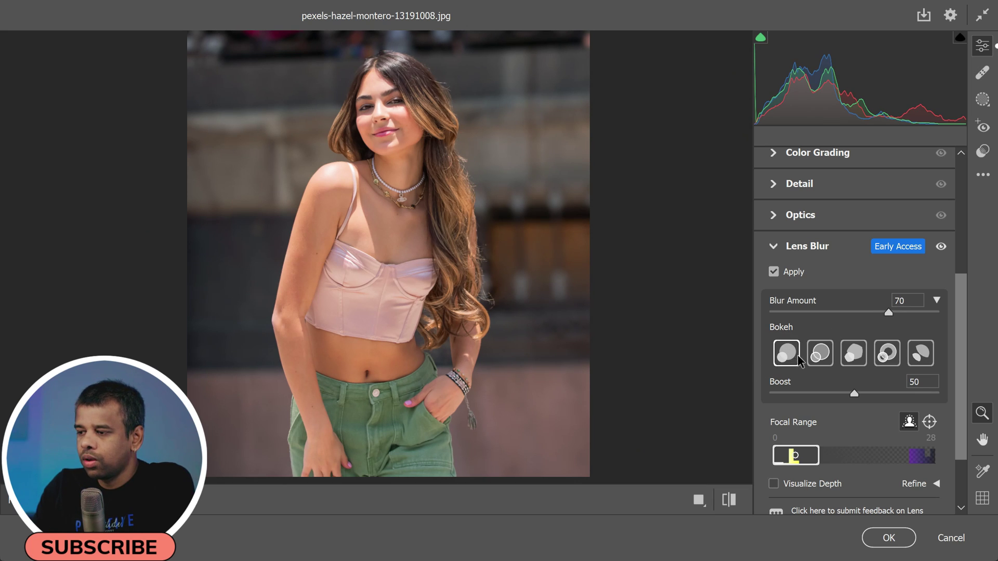
left_click(819, 356)
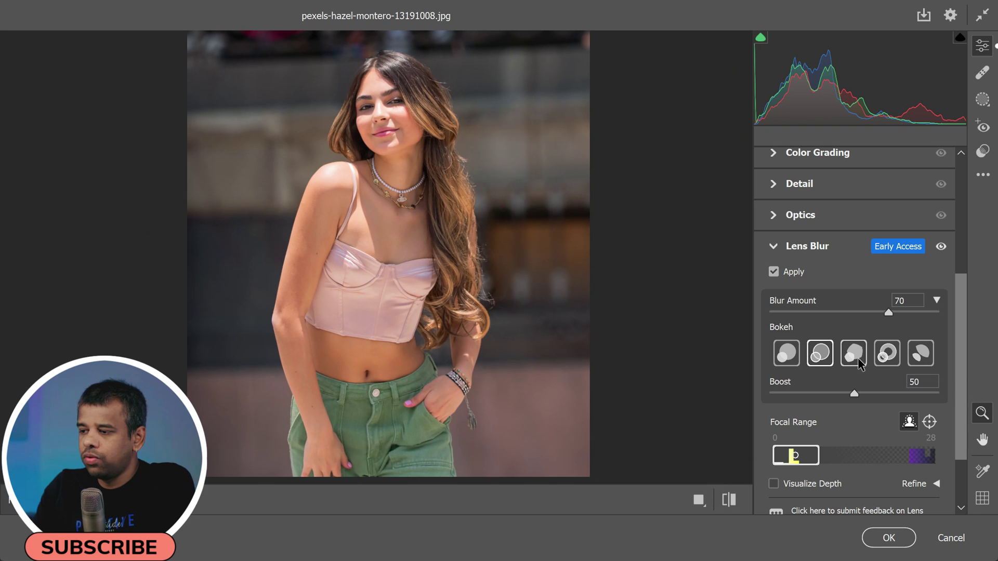
left_click(888, 358)
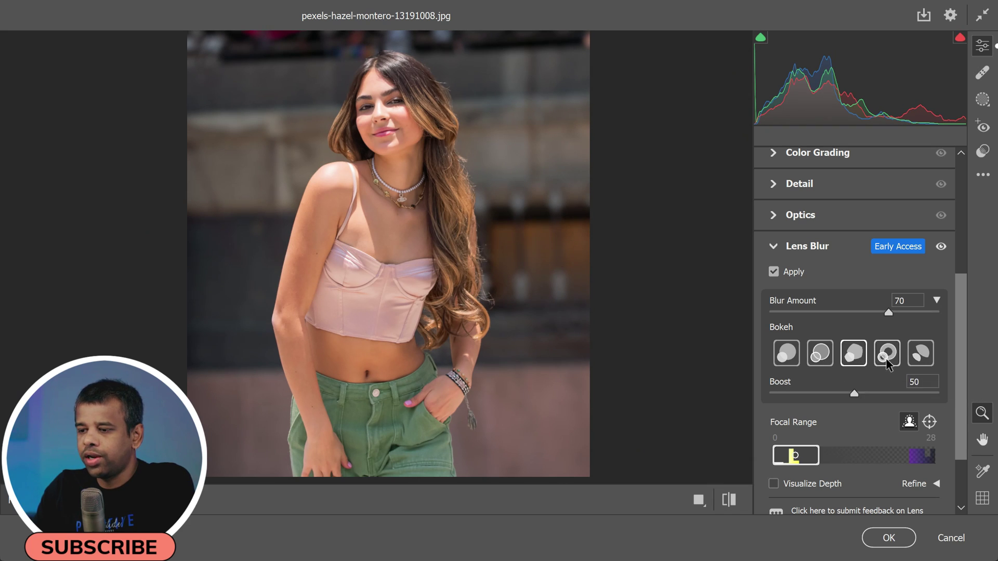
left_click(921, 355)
left_click(854, 358)
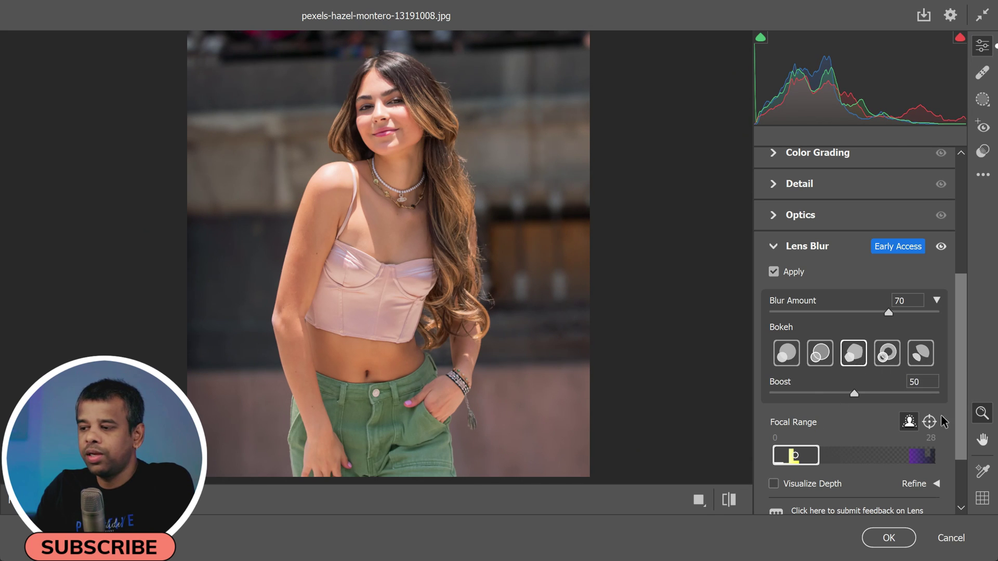
Move the Focal Range to the far background, reset it, and toggle Visualize Depth on and off.
scroll(960, 425, "down", 2)
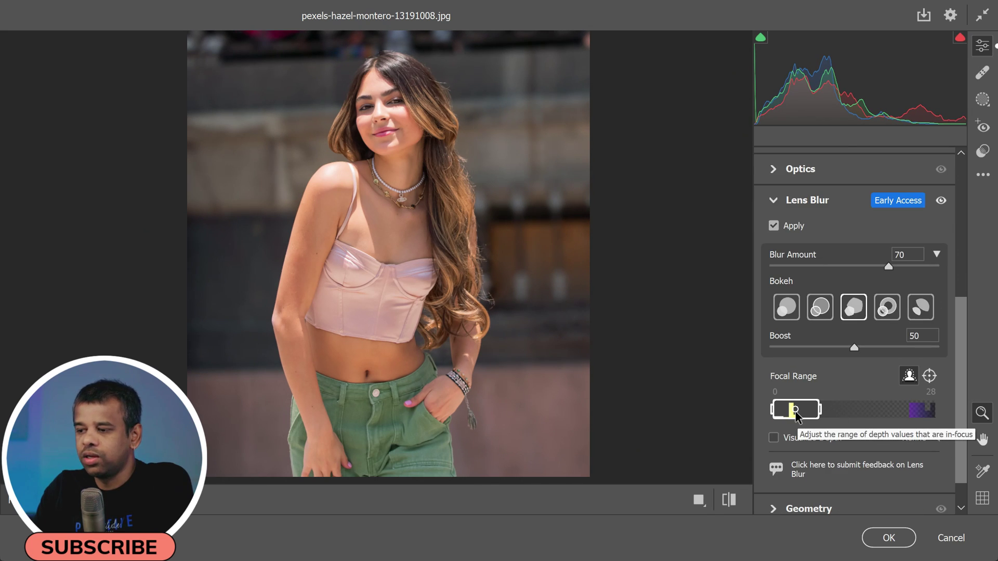
left_click_drag(796, 414, 922, 414)
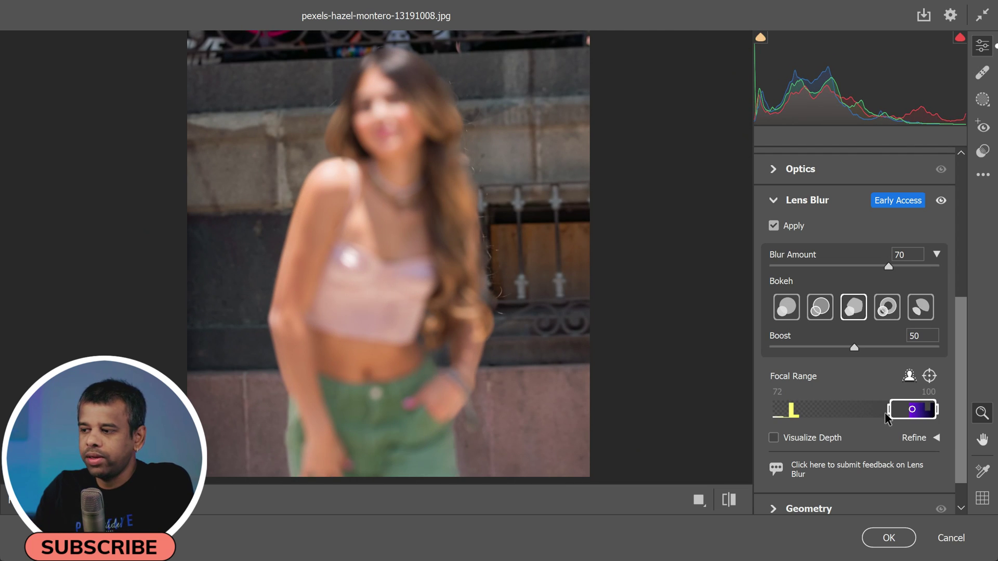
left_click(773, 419)
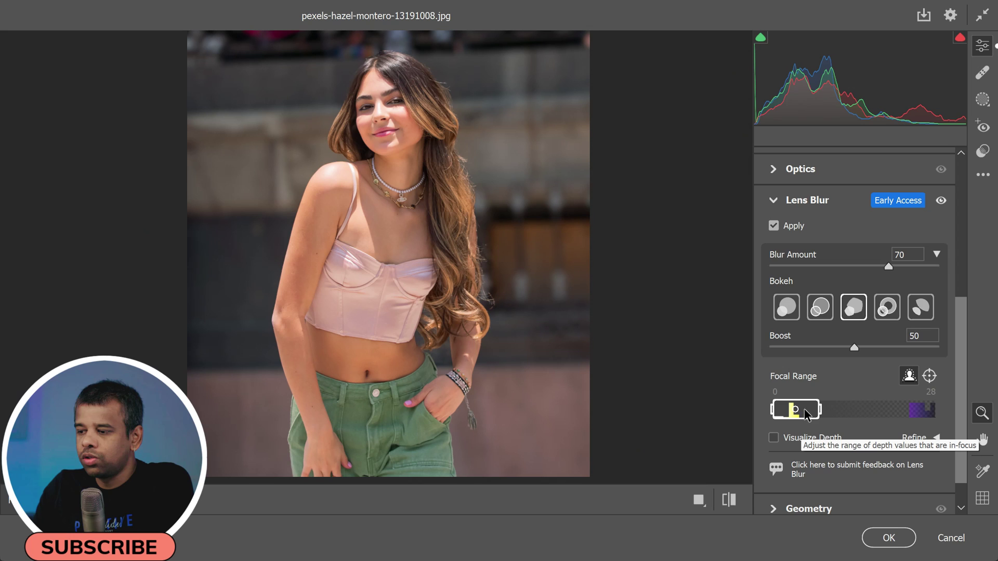
left_click(775, 438)
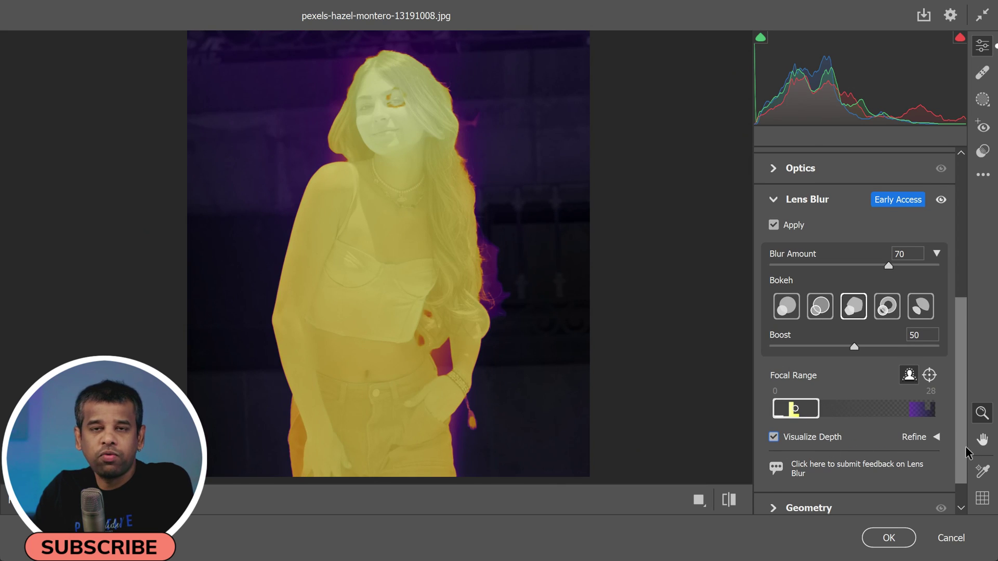
scroll(952, 444, "down", 1)
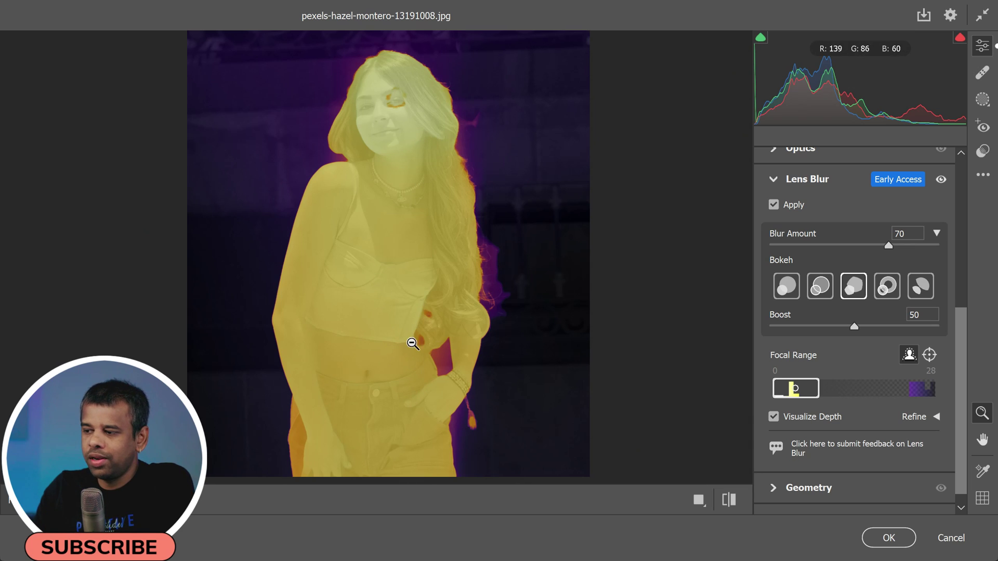
left_click(774, 417)
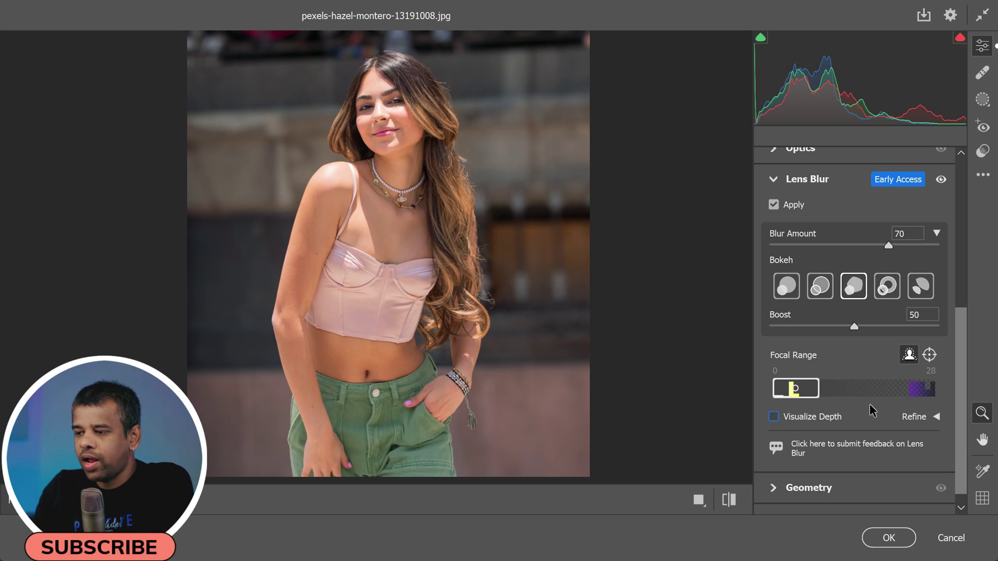
Focus on the woman's face with Subject Focus and expand the Refine brush settings.
left_click(930, 356)
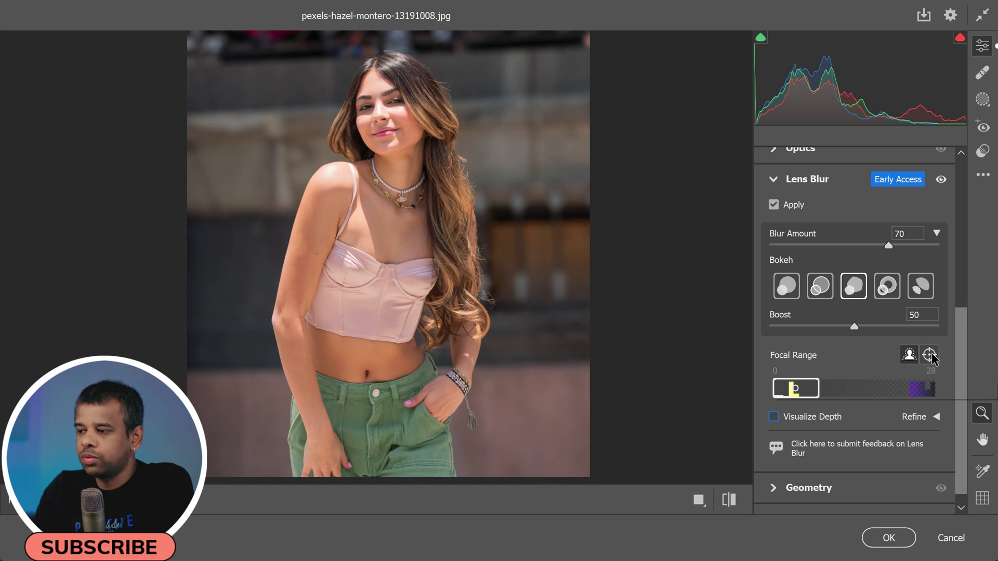
left_click(394, 117)
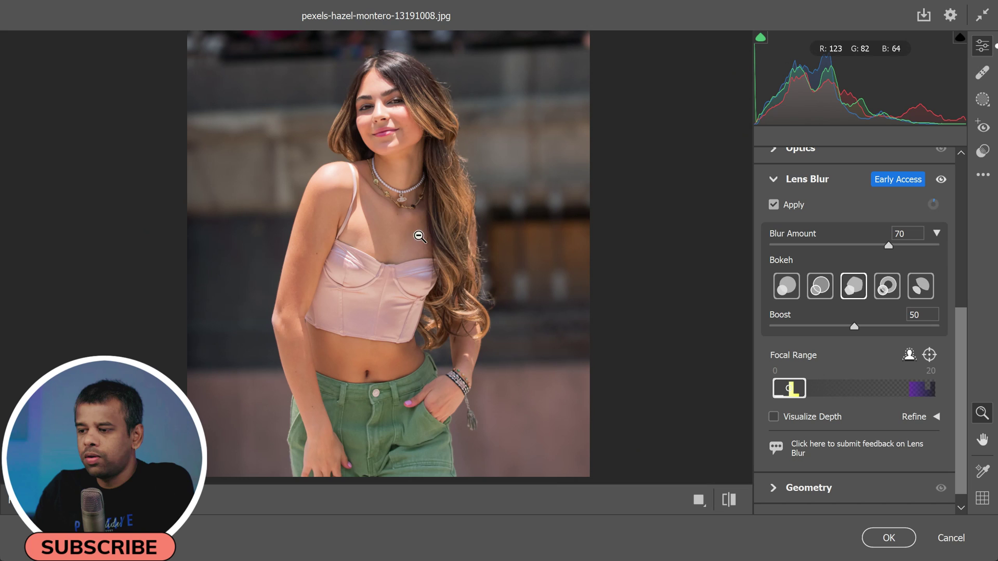
left_click(912, 356)
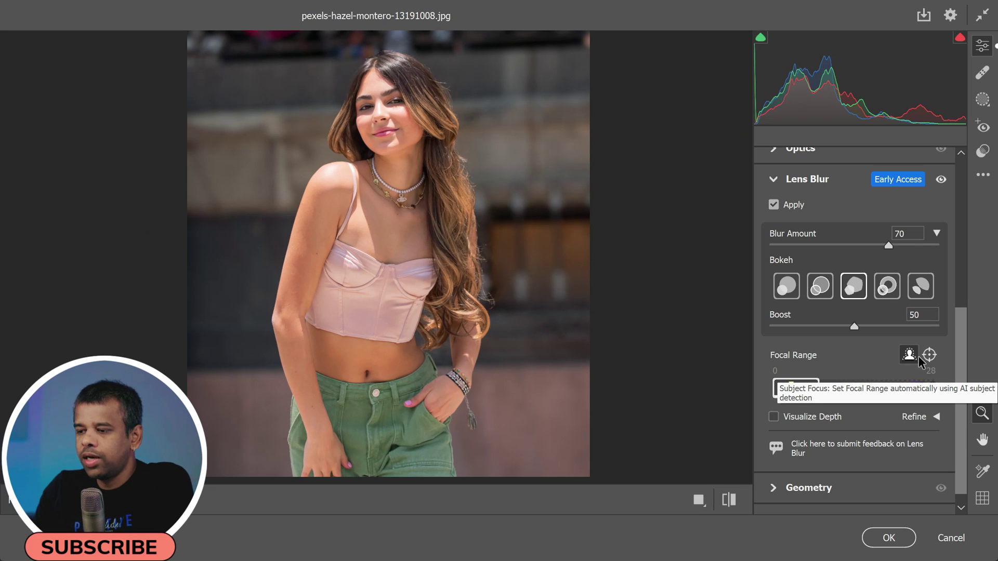
left_click(915, 417)
Paint blur over the chin, lips and necklace, then restore their sharpness with the Focus brush.
scroll(962, 416, "down", 2)
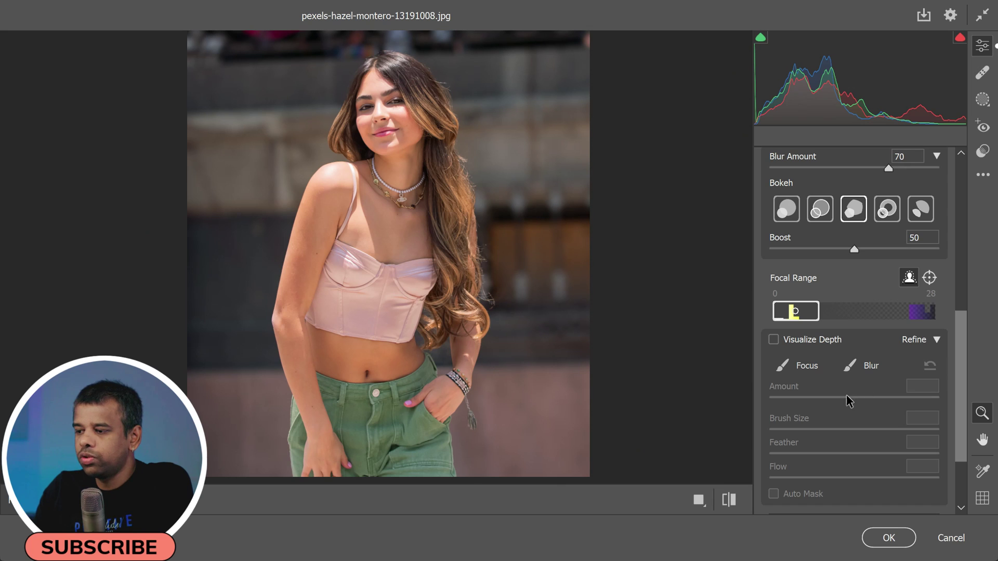
scroll(958, 417, "down", 1)
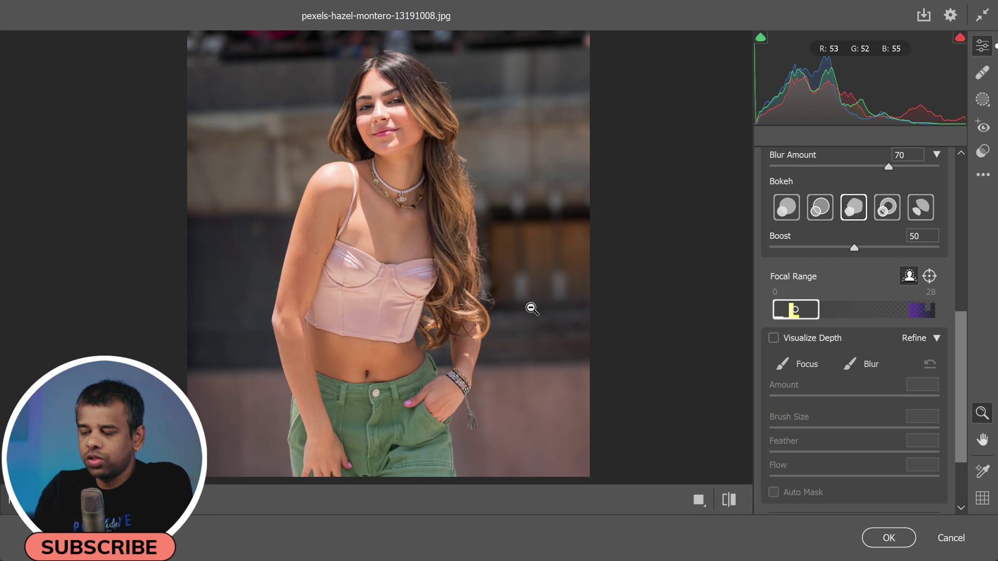
left_click(867, 368)
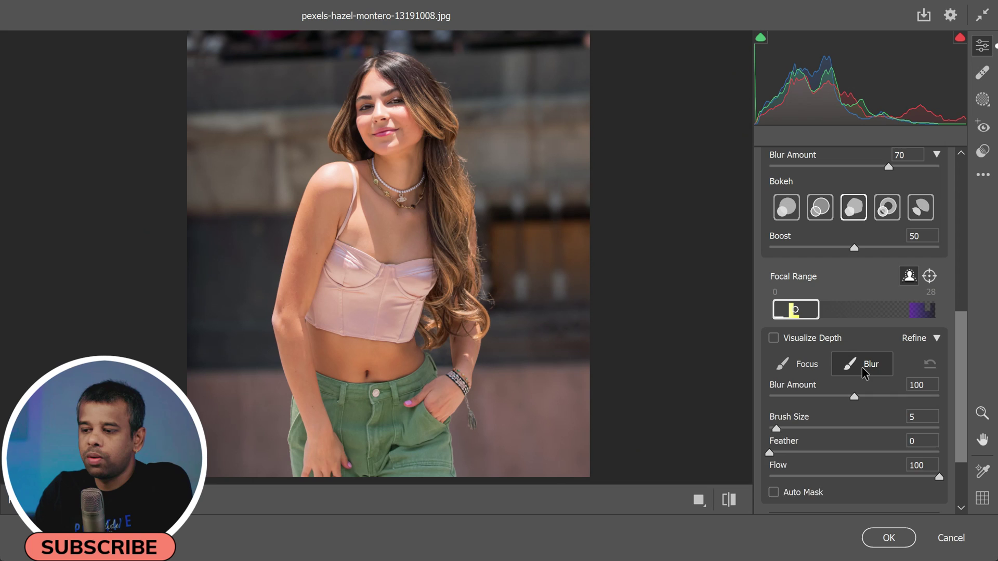
left_click(866, 367)
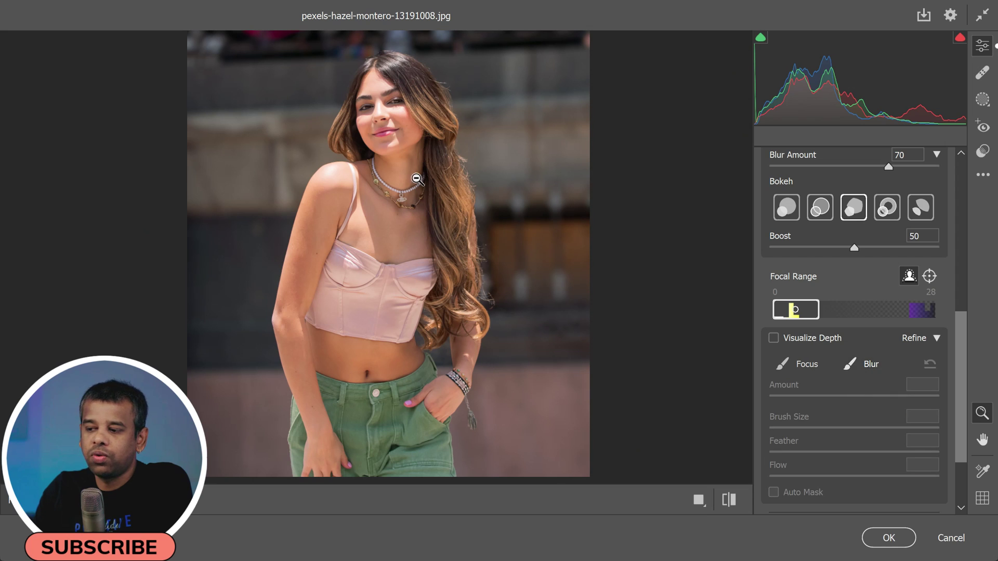
left_click(873, 367)
left_click_drag(401, 153, 410, 192)
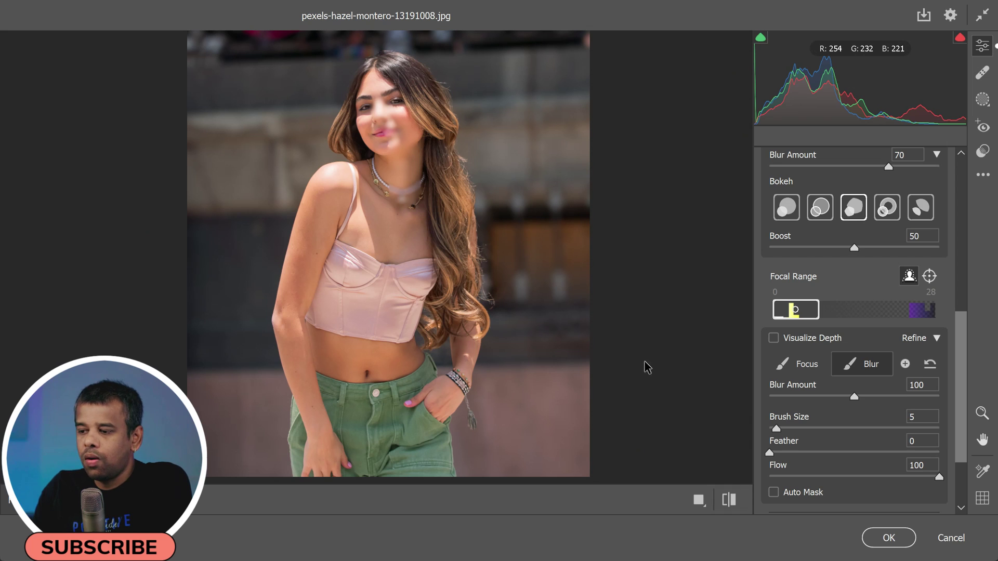
left_click(791, 364)
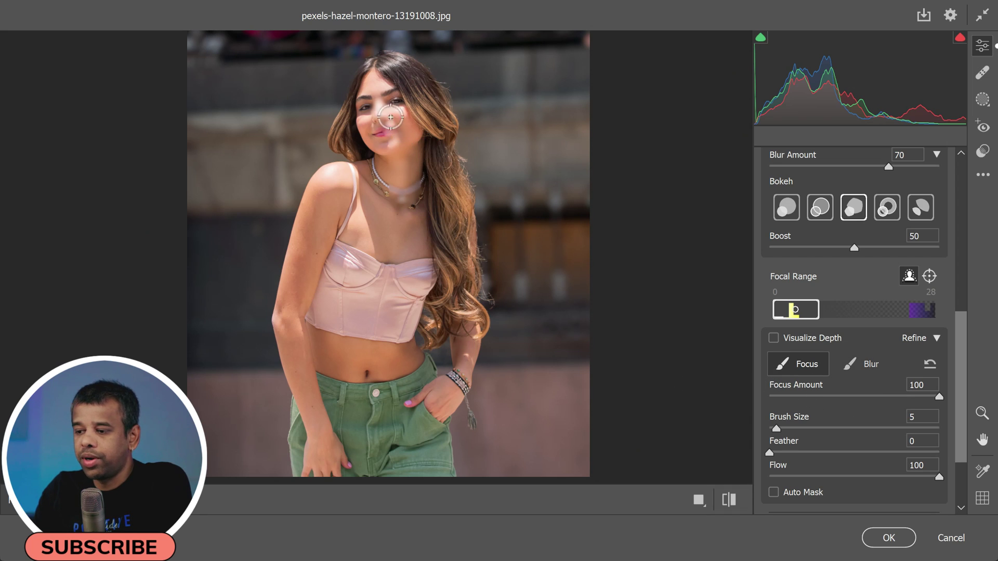
left_click_drag(390, 166, 386, 98)
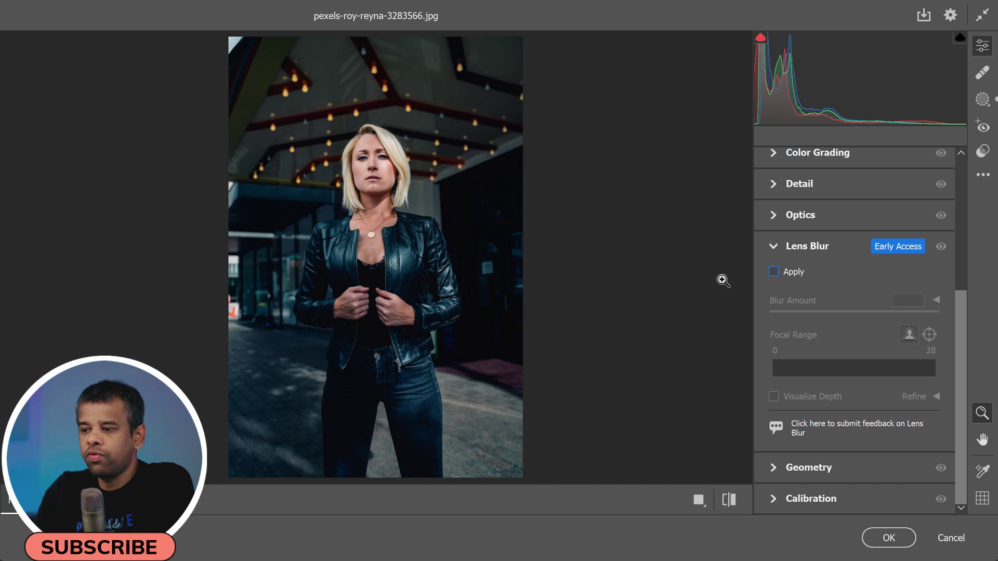
Apply lens blur to the leather-jacket portrait with Ring bokeh, after trying Bubble.
left_click(774, 271)
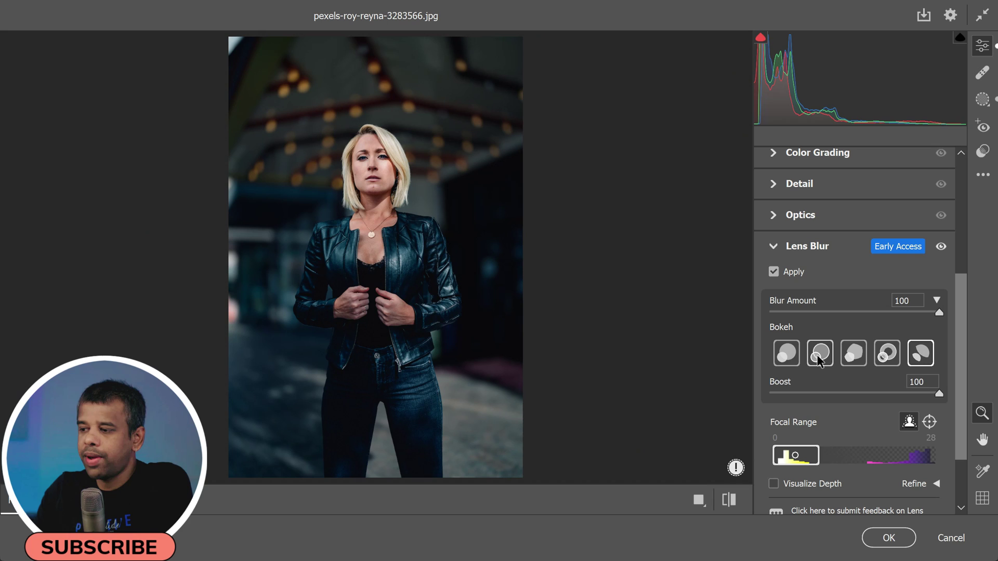
left_click(823, 362)
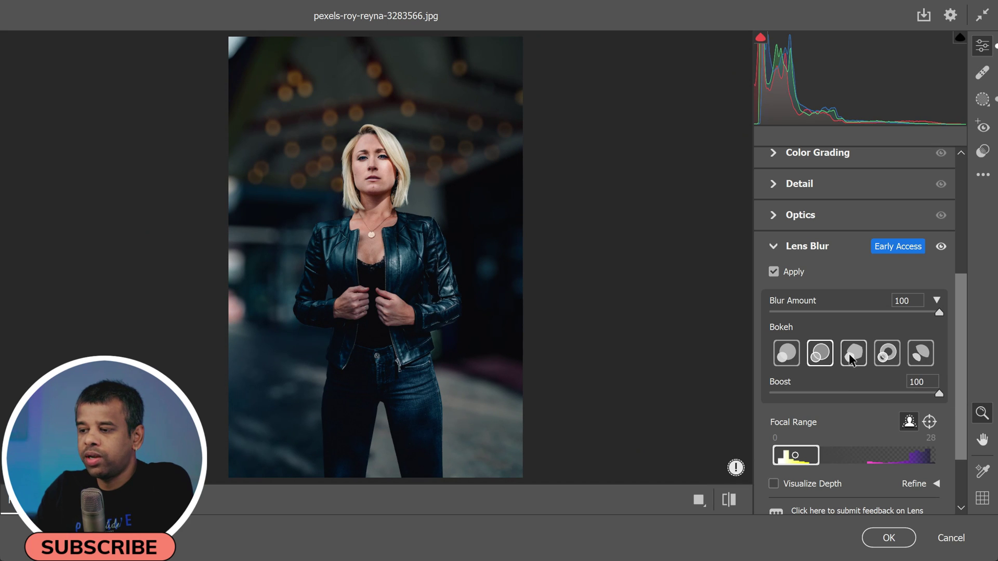
left_click(884, 356)
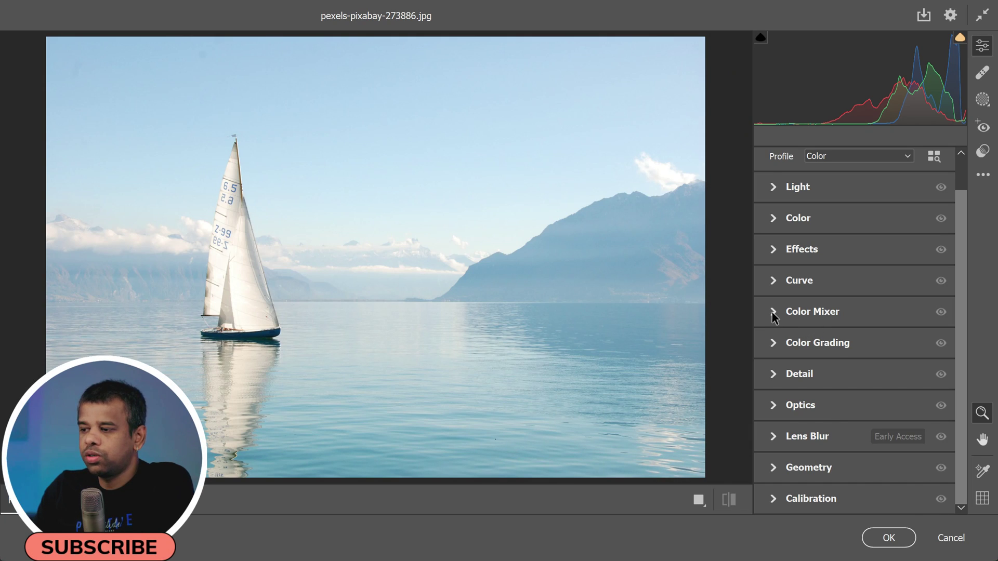
Expand the sailboat photo's Color Mixer and switch to its Point Color tab.
left_click(774, 312)
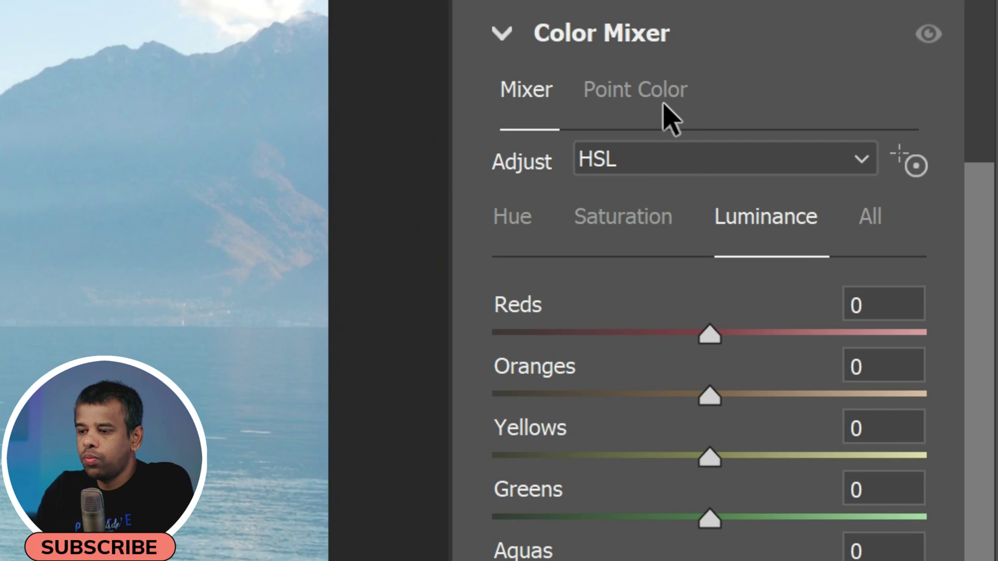
left_click(662, 110)
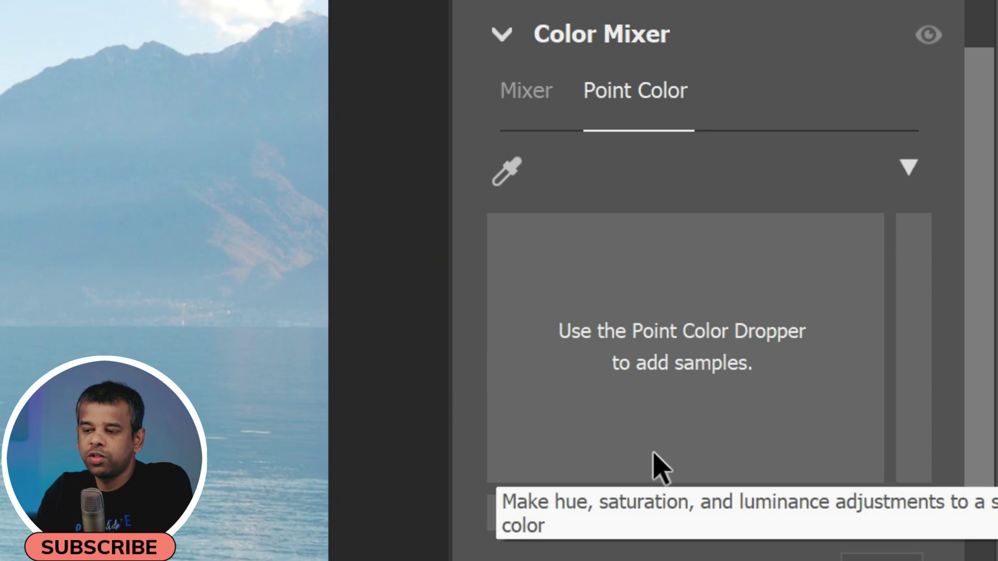
Sample the pale sky blue and set it to Hue -63, Saturation +17, Range +94.
left_click(505, 175)
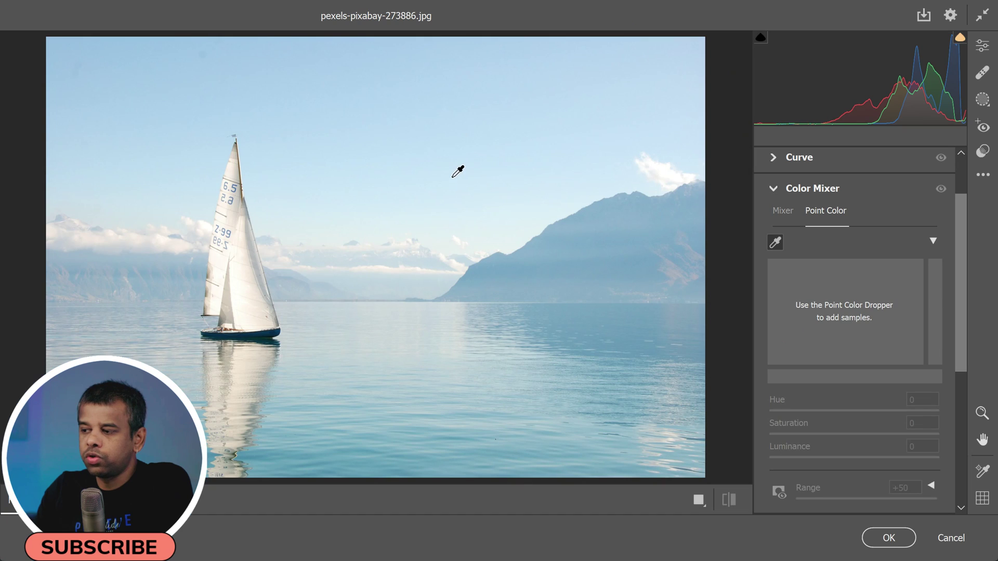
left_click(452, 176)
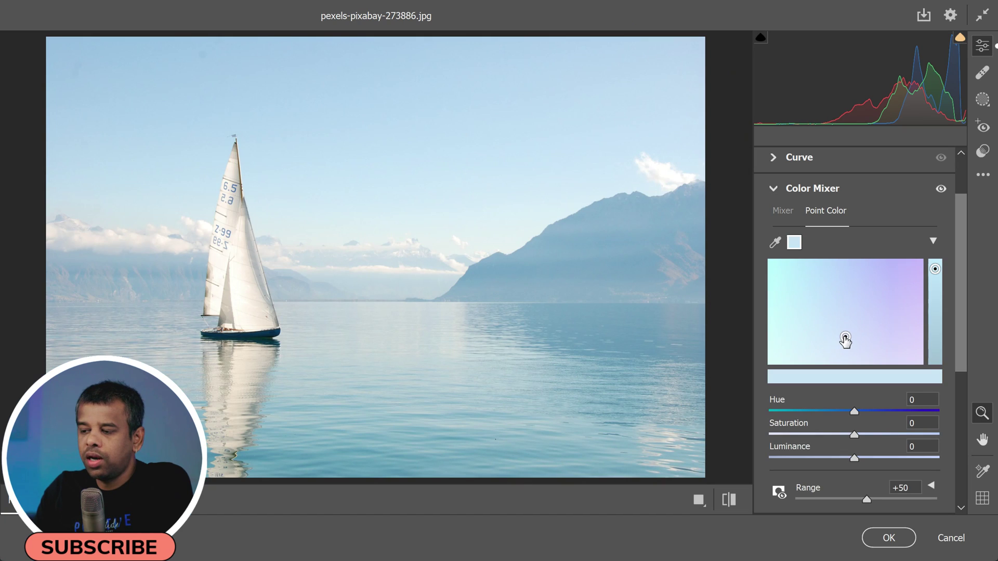
left_click_drag(846, 337, 801, 324)
scroll(962, 364, "up", 1)
scroll(963, 385, "down", 4)
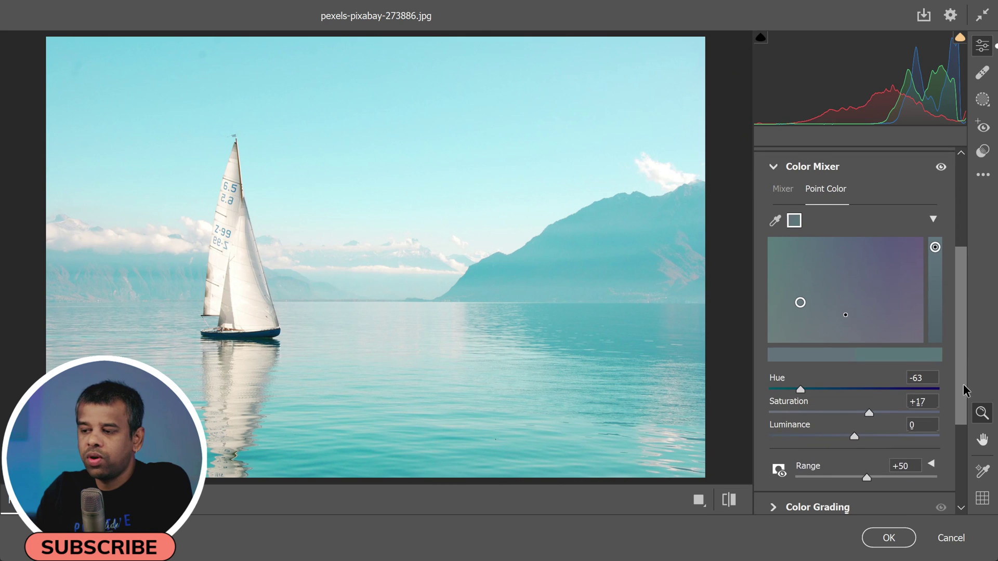
left_click_drag(866, 433, 982, 420)
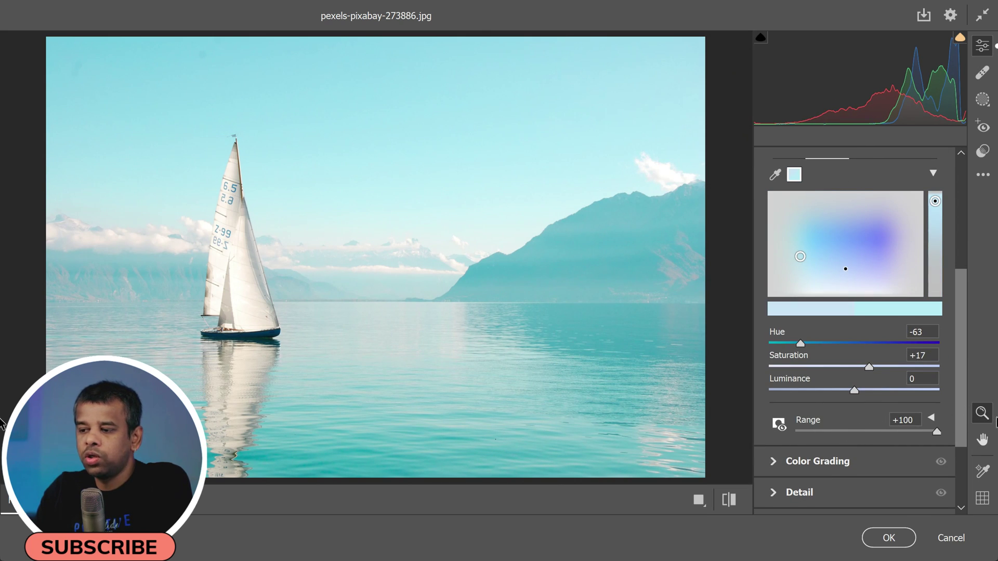
left_click_drag(854, 435, 927, 435)
scroll(963, 371, "up", 1)
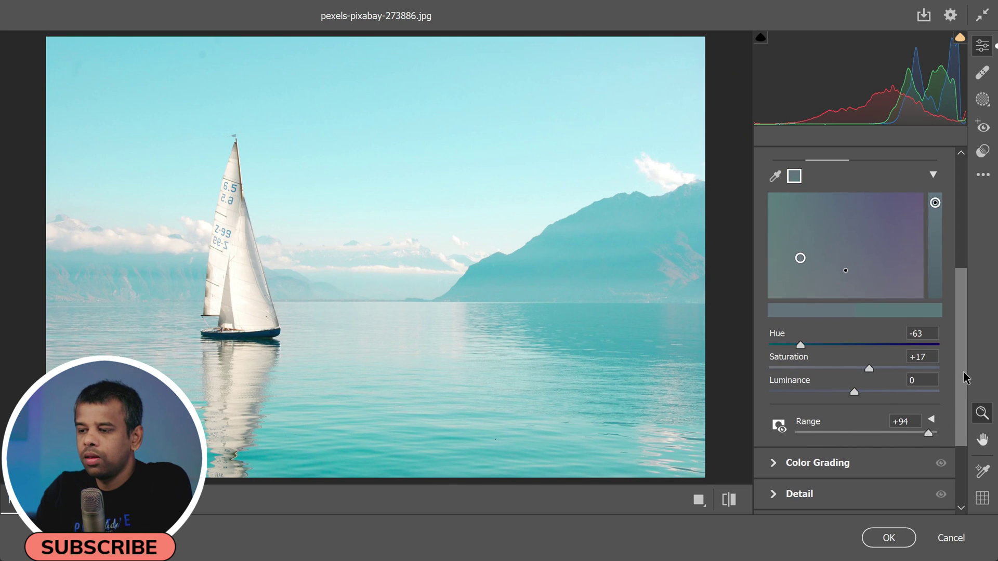
scroll(963, 357, "up", 1)
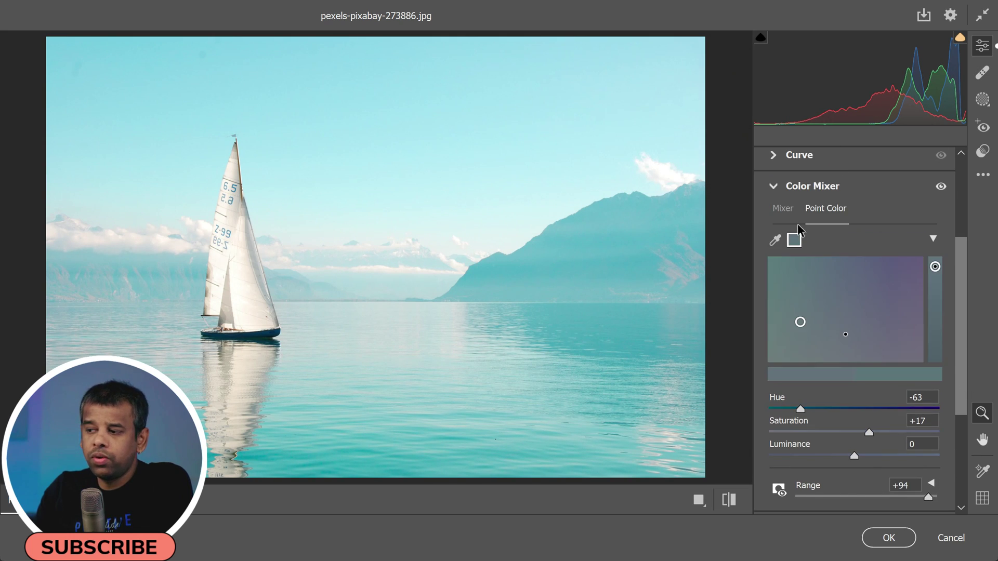
Darken luminance of the water on-image in the HSL mixer: Blues -42, Aquas -9.
left_click(784, 209)
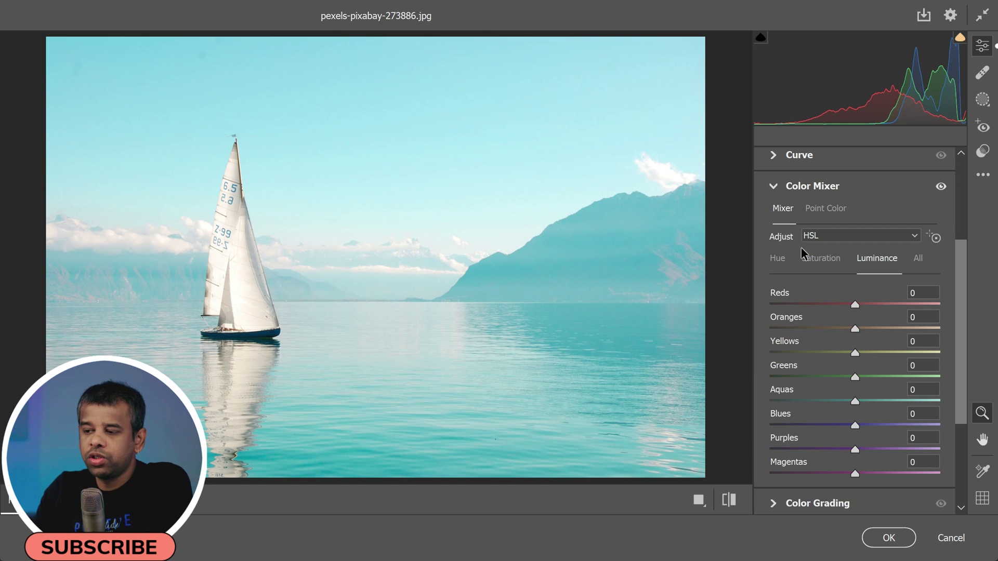
left_click(935, 238)
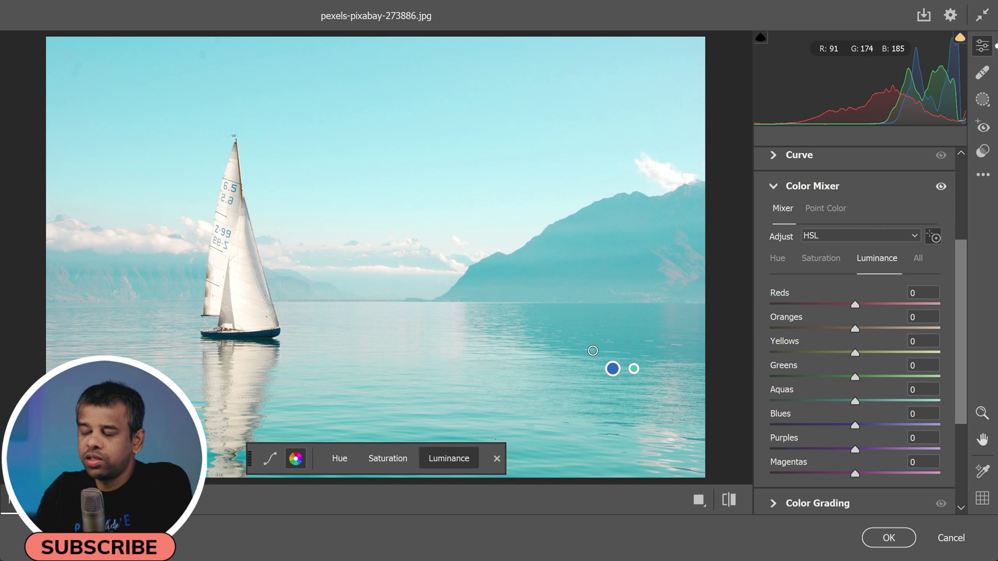
left_click_drag(665, 350, 601, 385)
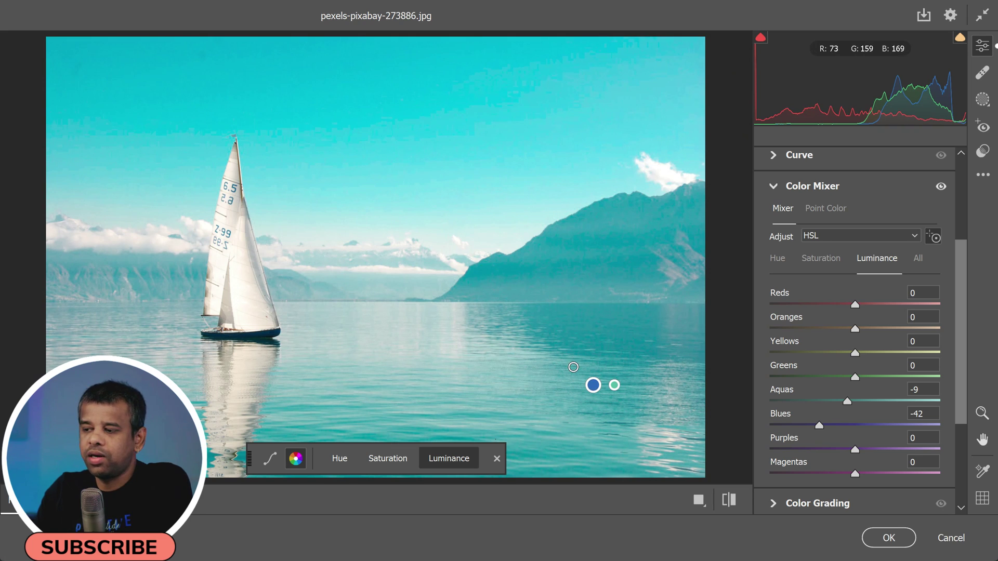
Add a Select Sky mask, then sample the sky in Point Color and deepen its shade.
left_click(983, 100)
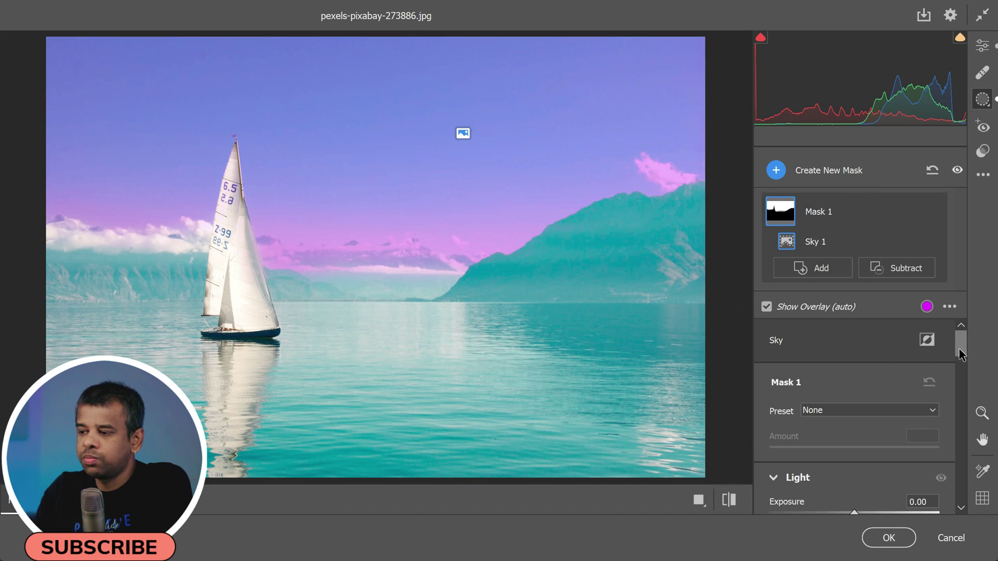
left_click_drag(960, 353, 974, 431)
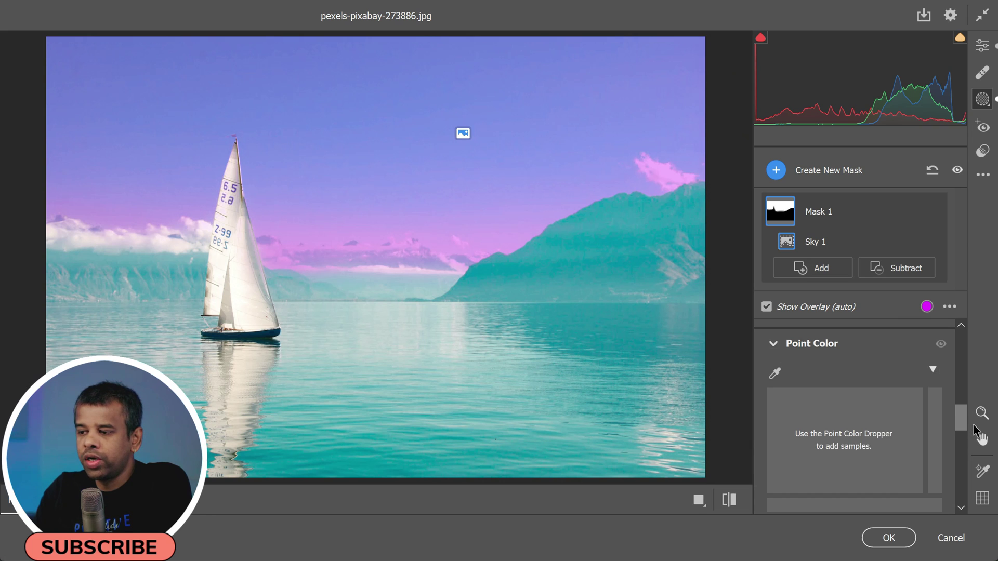
left_click(781, 377)
left_click(526, 182)
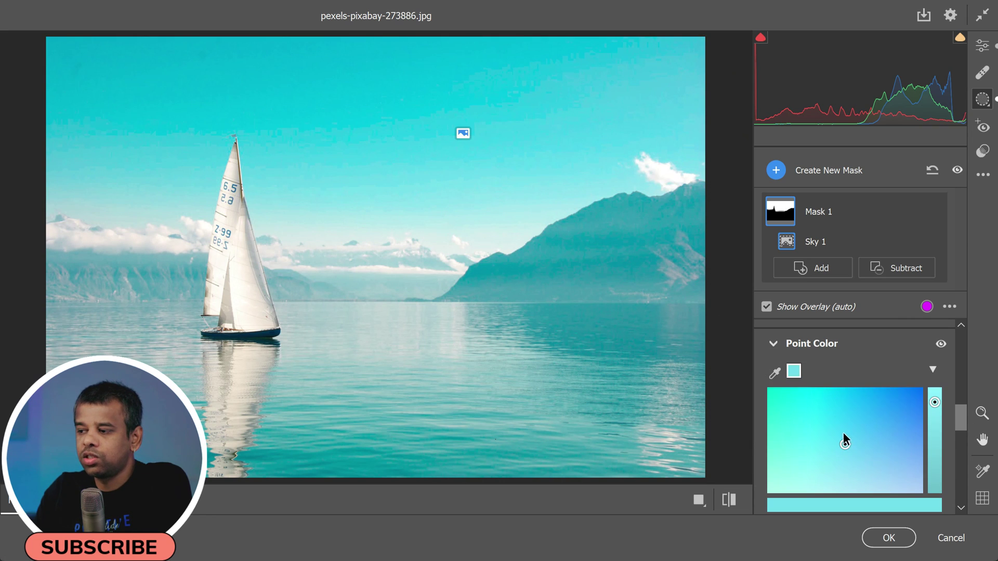
left_click_drag(845, 440, 800, 483)
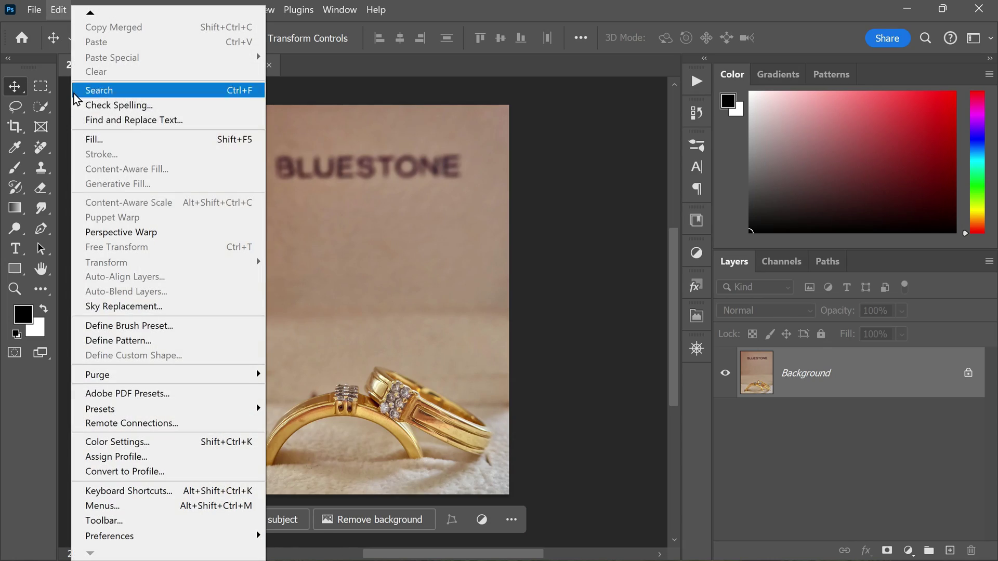
Open Photoshop's Camera Raw preferences and view the Defaults page.
mouse_move(256, 535)
left_click(297, 542)
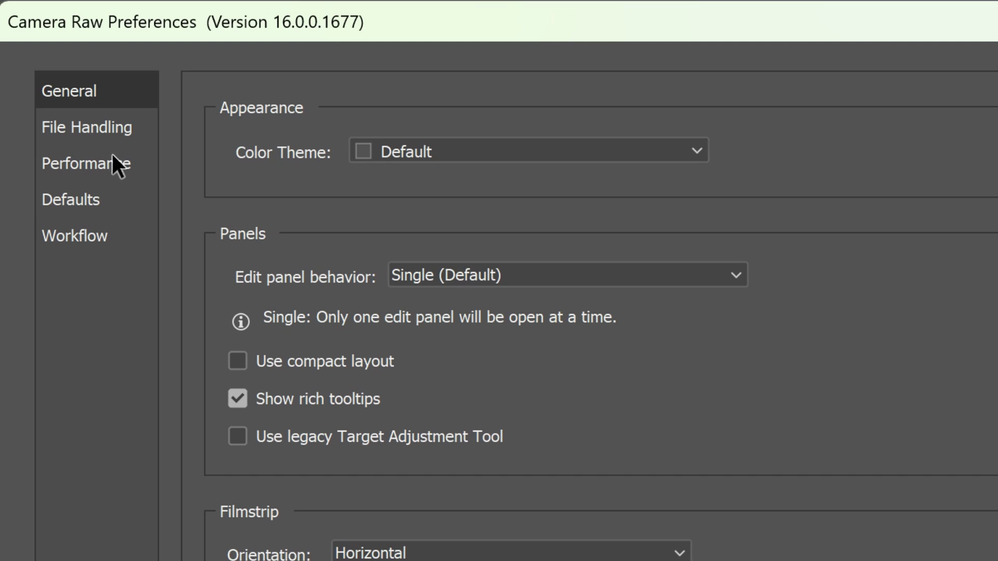
left_click(190, 103)
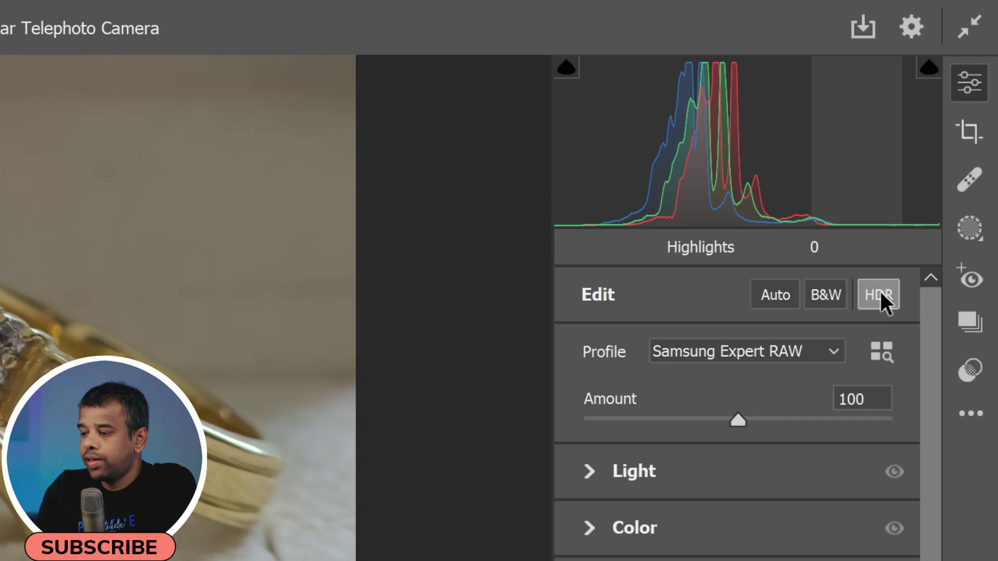
Switch the ring photo into HDR editing (HDR Limit 4 stops) and expand the Light section.
left_click(879, 295)
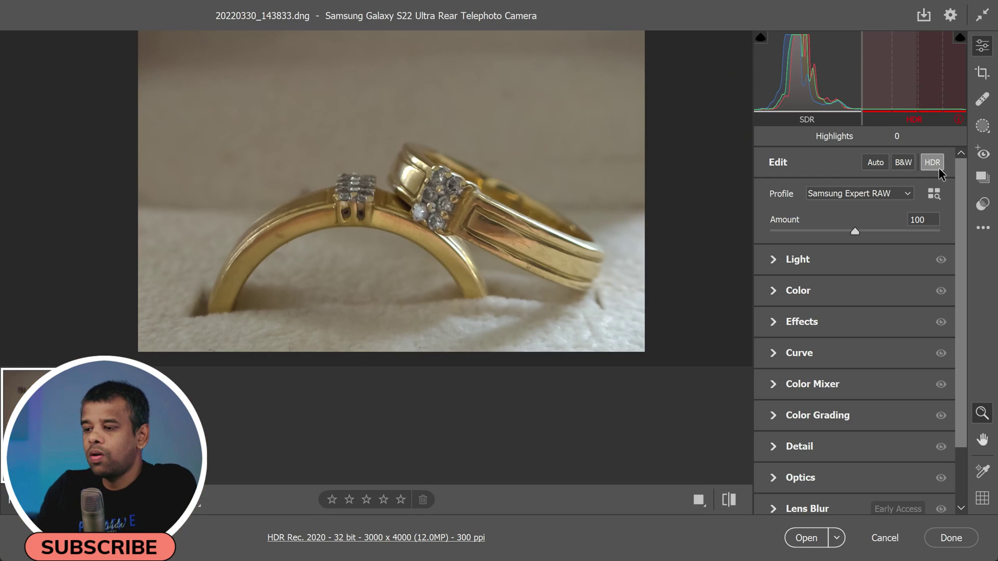
left_click(773, 261)
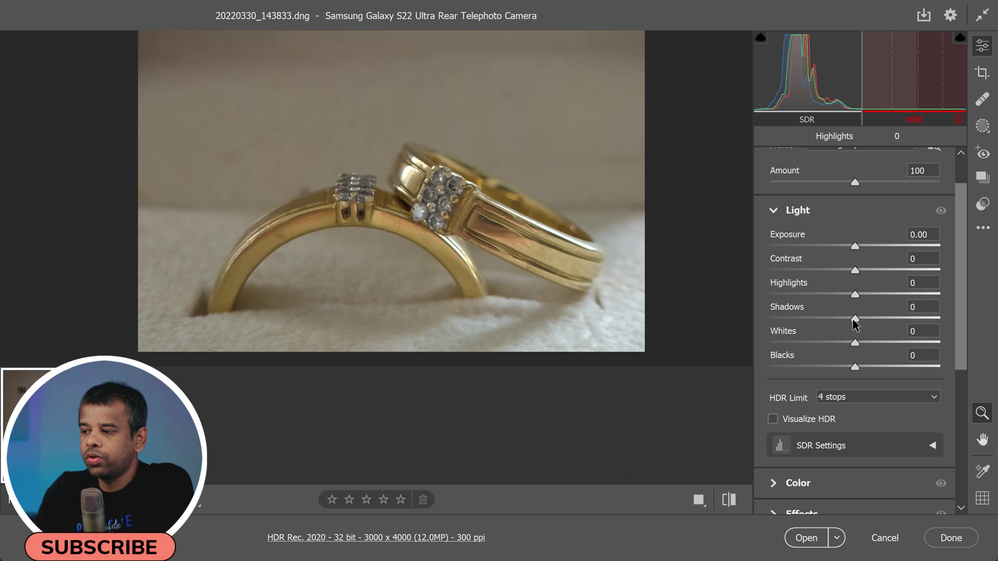
mouse_move(853, 319)
left_mouse_down()
mouse_move(936, 319)
mouse_move(817, 332)
mouse_move(851, 329)
left_mouse_up()
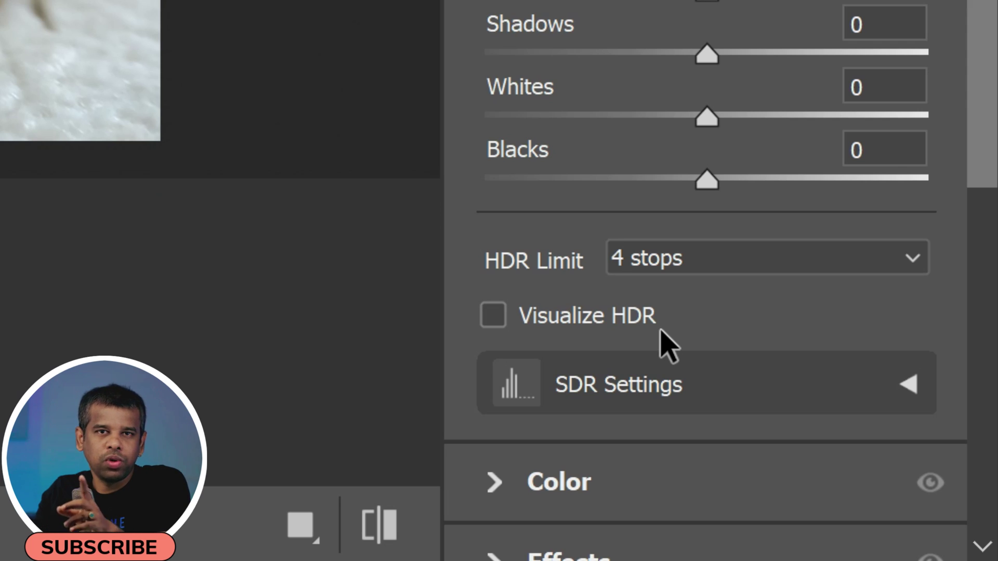
Keep the HDR Limit at 4 stops and enable Visualize HDR from the histogram menu.
left_click(911, 265)
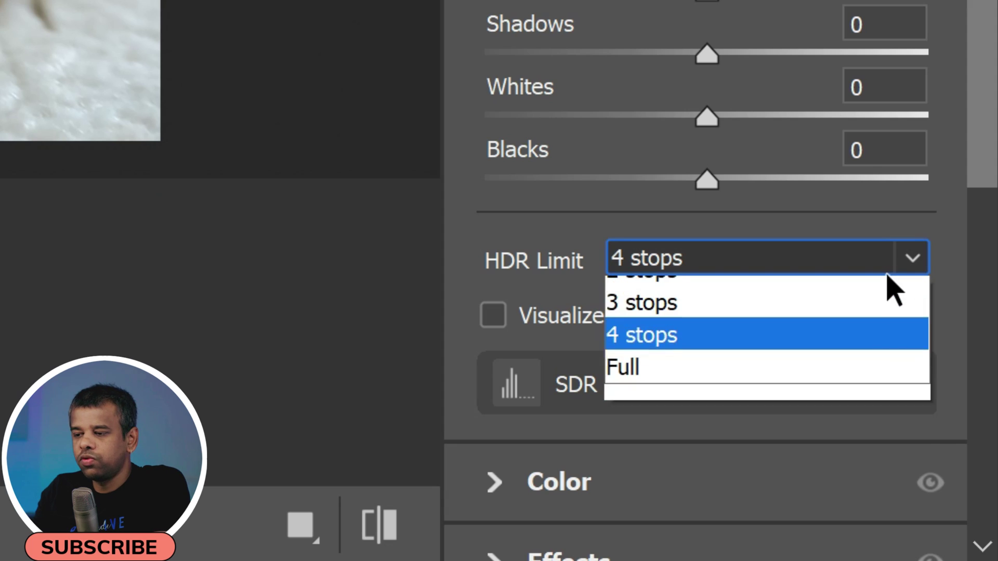
left_click(900, 272)
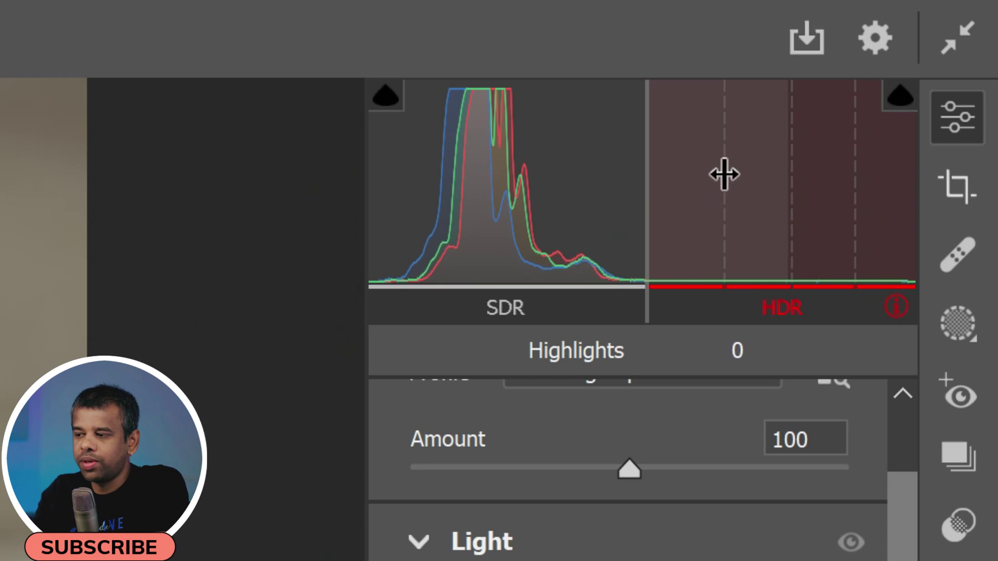
right_click(893, 79)
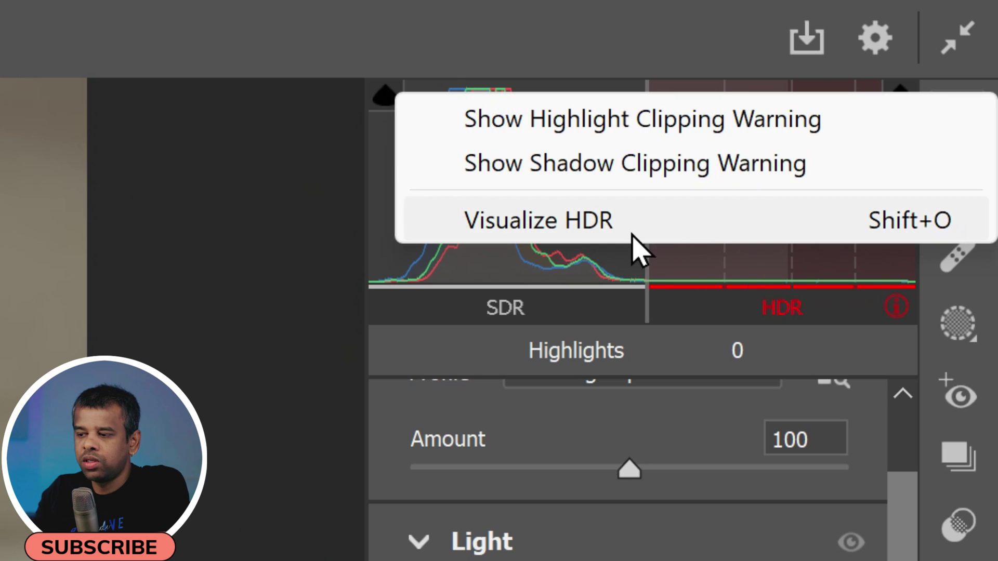
left_click(502, 229)
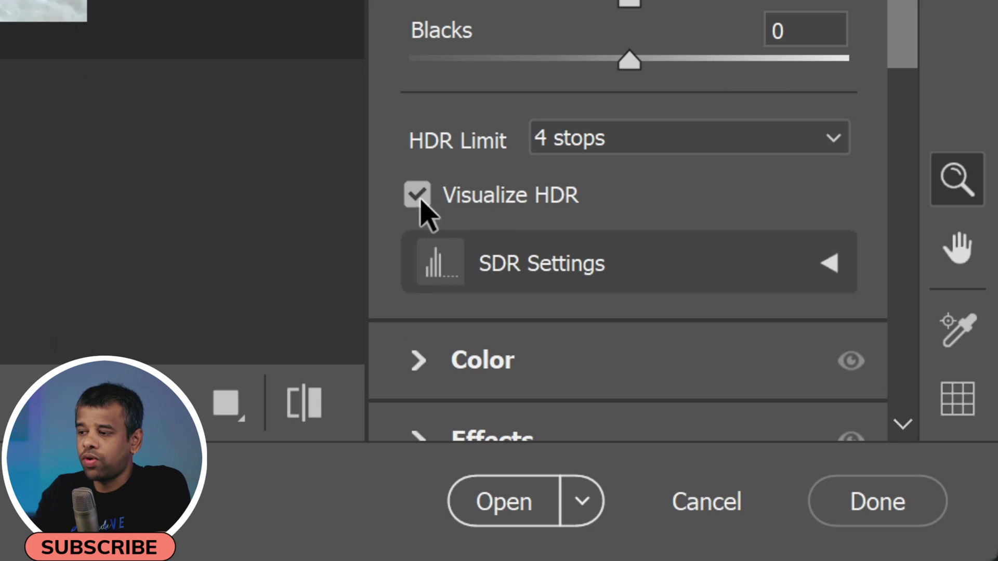
Toggle the Visualize HDR checkbox off and on several times, leaving it on.
left_click(419, 200)
left_click(418, 198)
left_click(418, 197)
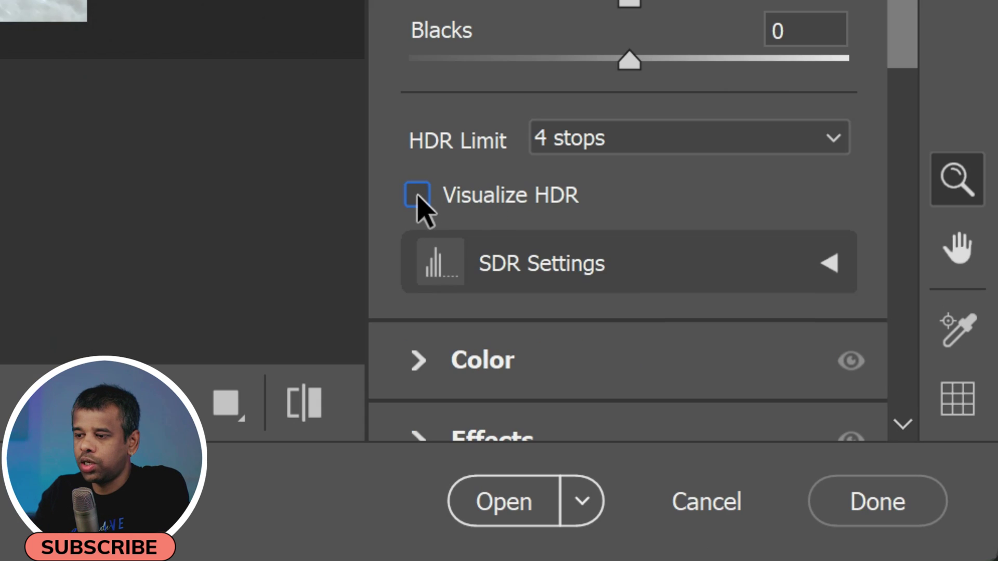
left_click(418, 196)
left_click(418, 196)
left_click(414, 197)
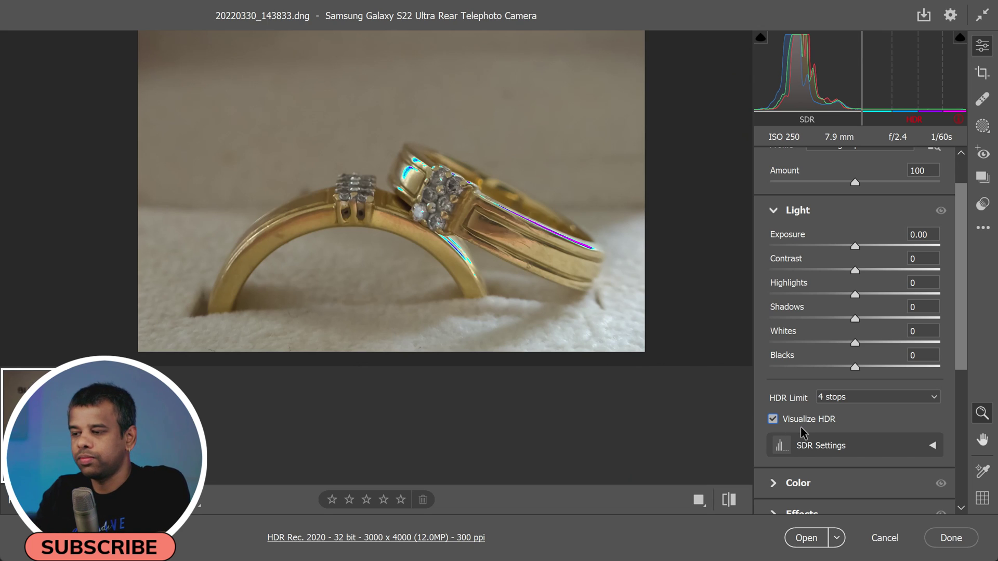
Open Save Image options for a JPEG XL export at Quality 9 and enable HDR Output.
left_click(983, 229)
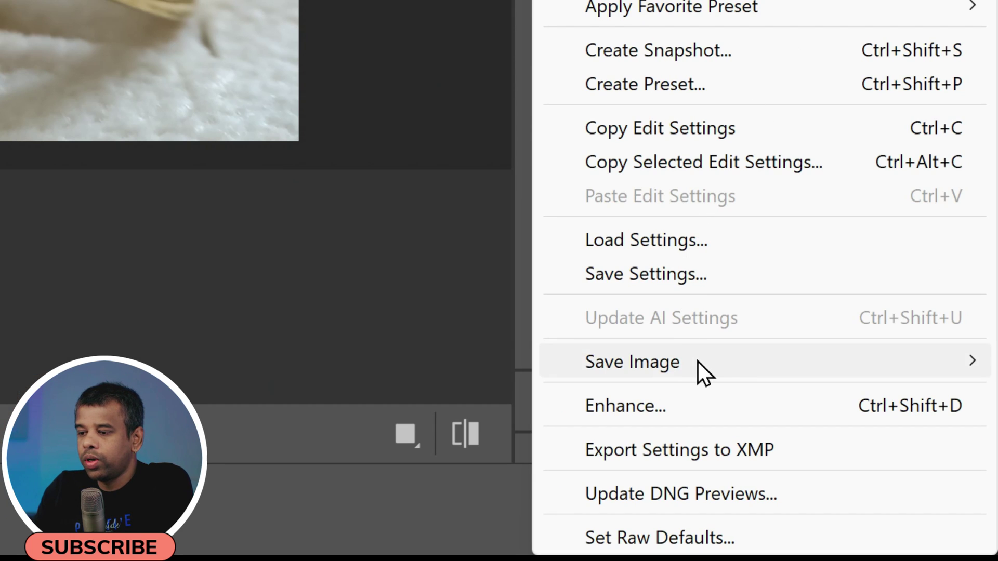
mouse_move(851, 465)
left_click(404, 363)
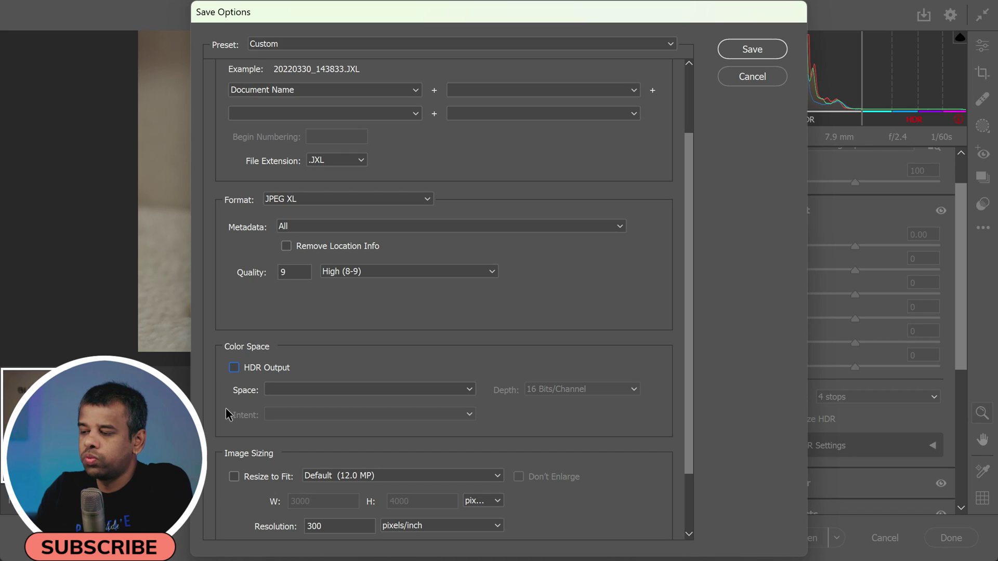
left_click(234, 368)
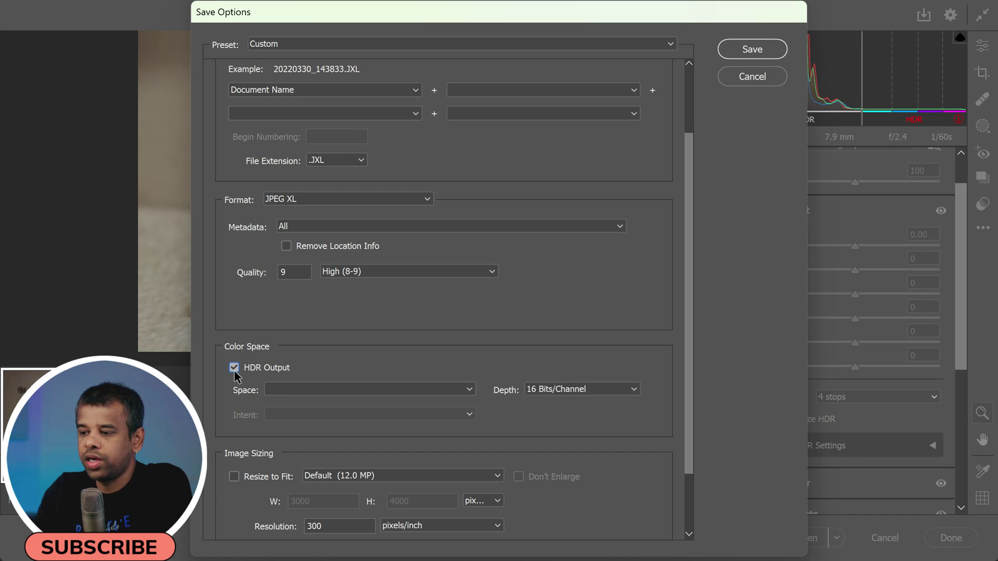